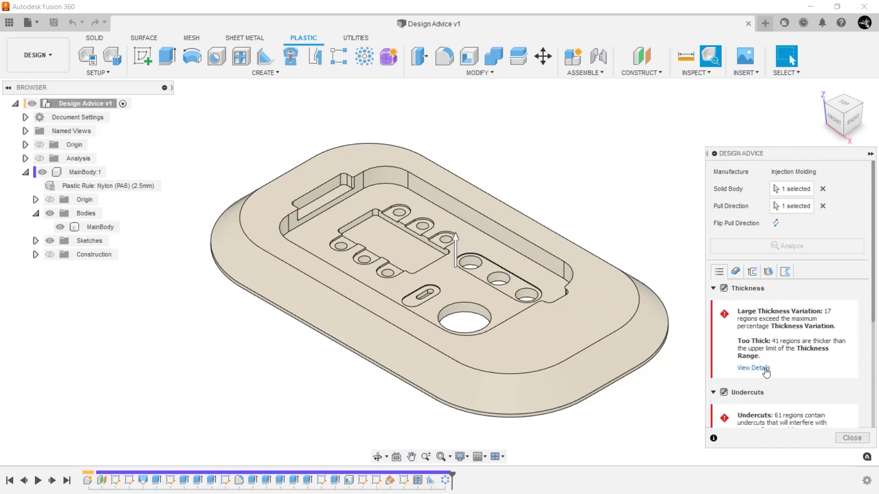
Close the earlier thickness details and return to the PLASTIC design tools
{"action": "left_click", "coordinate": [765, 372]}
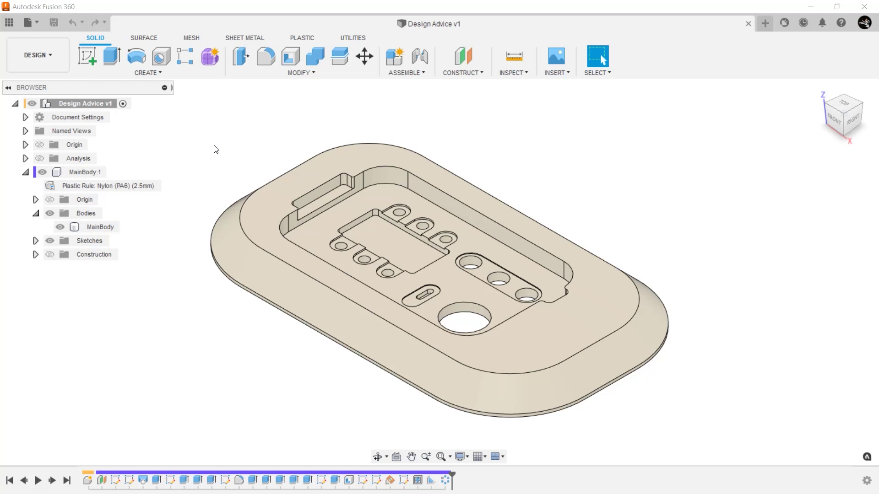
{"action": "left_click", "coordinate": [295, 39]}
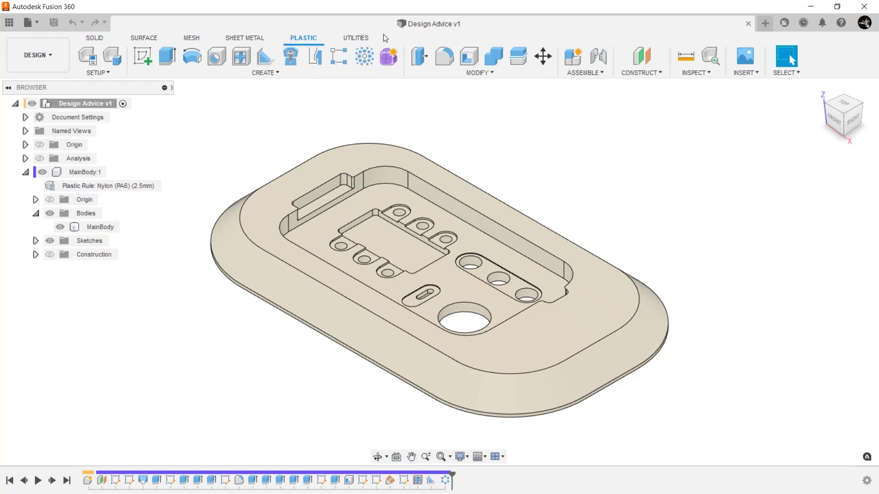
Run Design Advice on MainBody with a mould pull direction set
{"action": "left_click", "coordinate": [704, 60]}
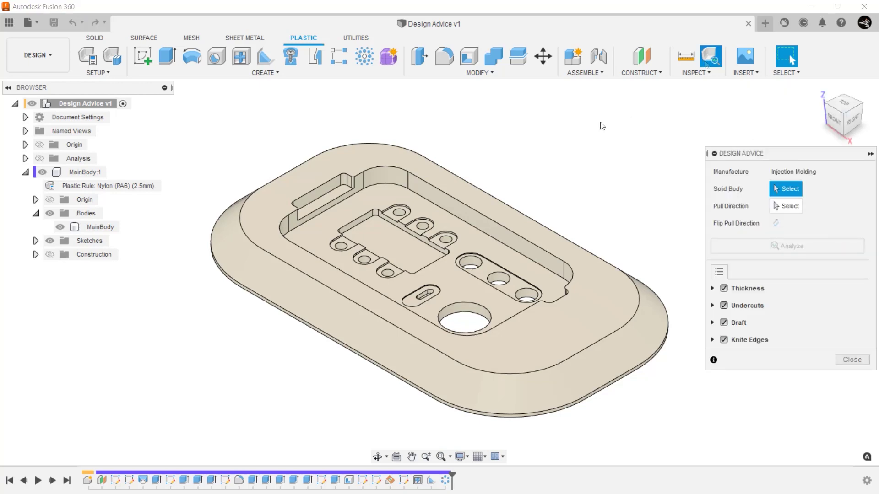
{"action": "left_click", "coordinate": [436, 173]}
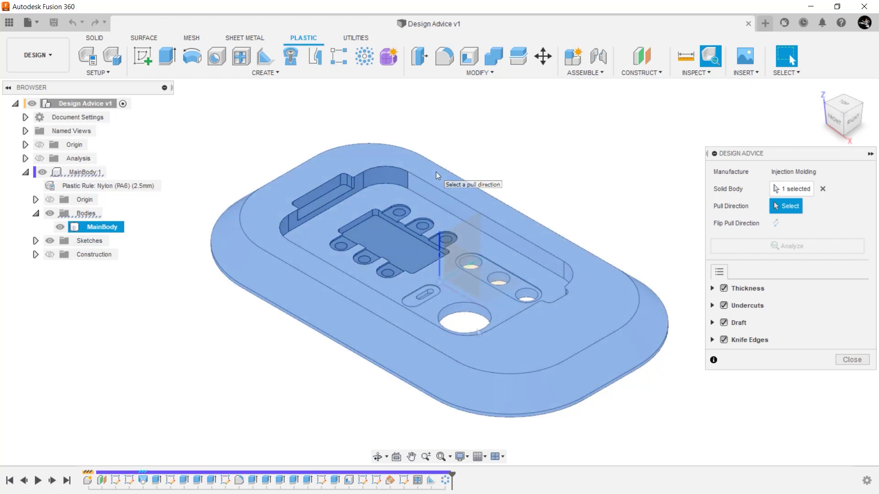
{"action": "left_click", "coordinate": [512, 345]}
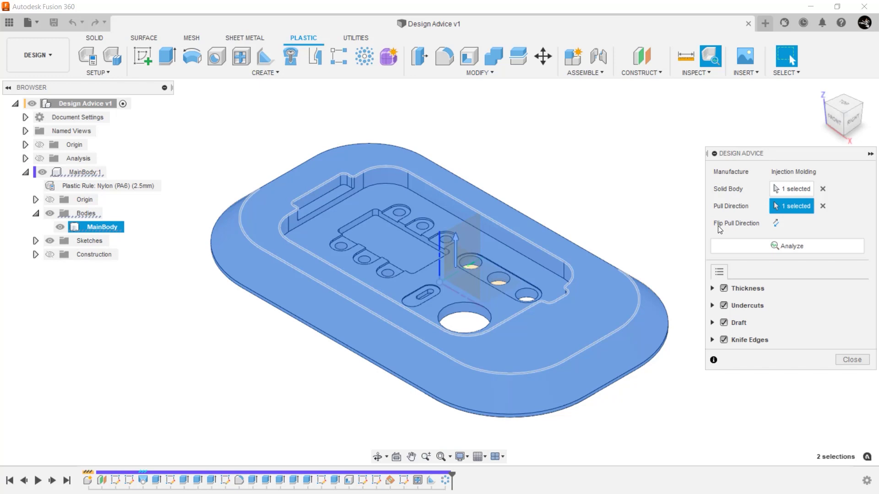
{"action": "left_click", "coordinate": [734, 246]}
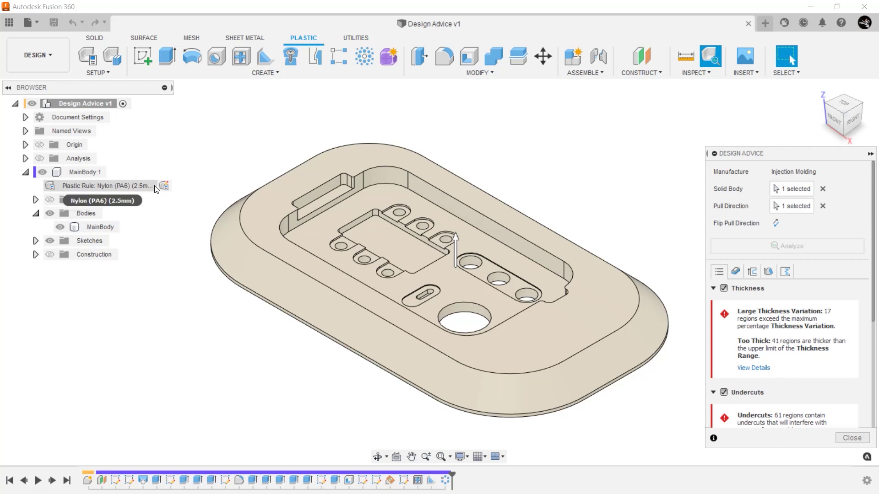
Check the Nylon (PA6) rule: 0.80–3.00 mm range, 2.50 mm thickness, 2.0° draft
{"action": "mouse_move", "coordinate": [155, 188]}
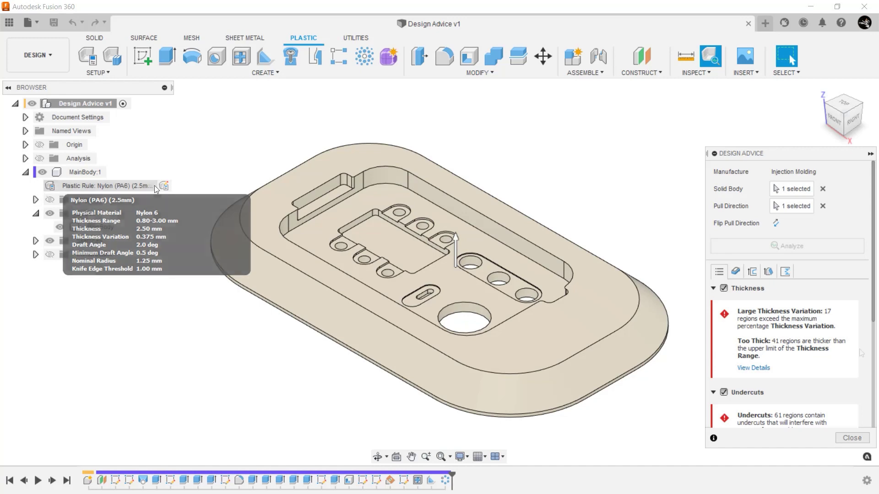
Show the thickness details with Large Thickness Variation as the alert type
{"action": "left_click", "coordinate": [753, 368]}
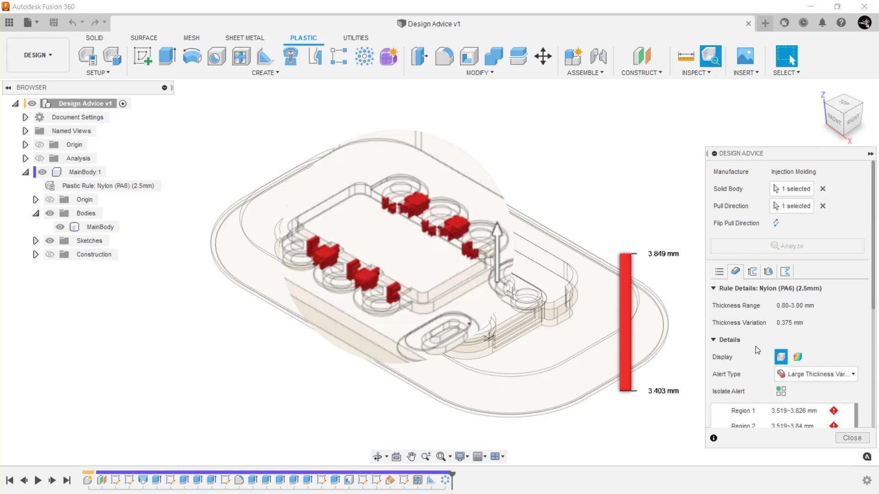
{"action": "scroll", "coordinate": [757, 350], "scroll_direction": "down", "scroll_amount": 5}
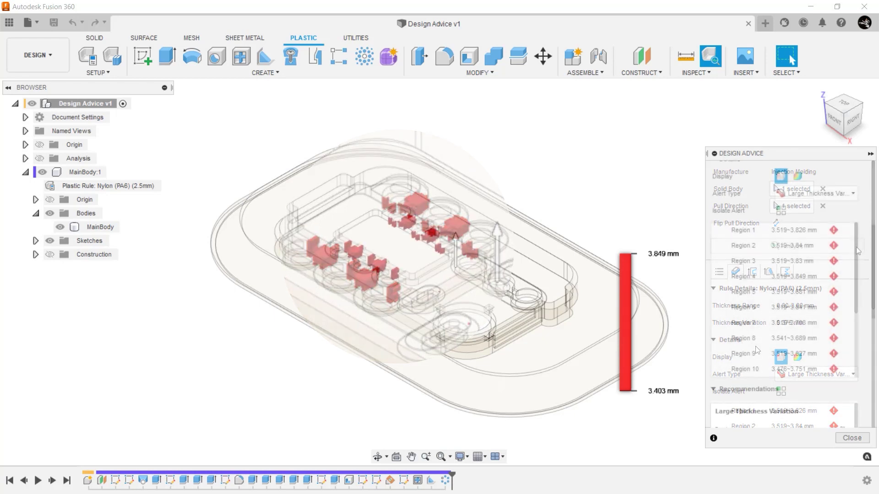
{"action": "left_click", "coordinate": [850, 194]}
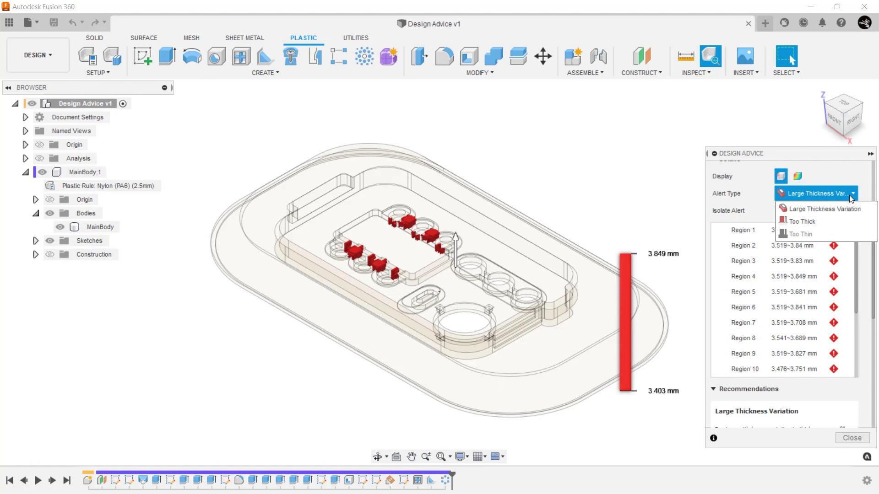
{"action": "left_click", "coordinate": [824, 208]}
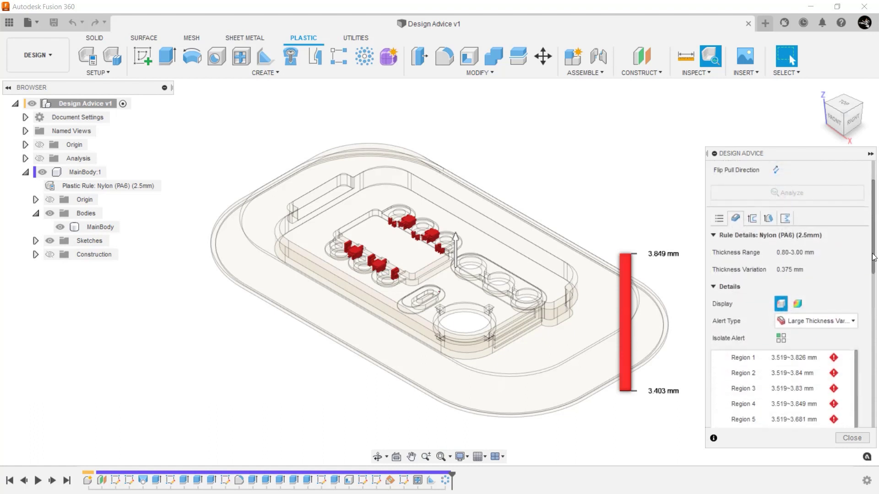
{"action": "scroll", "coordinate": [872, 292], "scroll_direction": "down", "scroll_amount": 3}
{"action": "scroll", "coordinate": [872, 293], "scroll_direction": "down", "scroll_amount": 1}
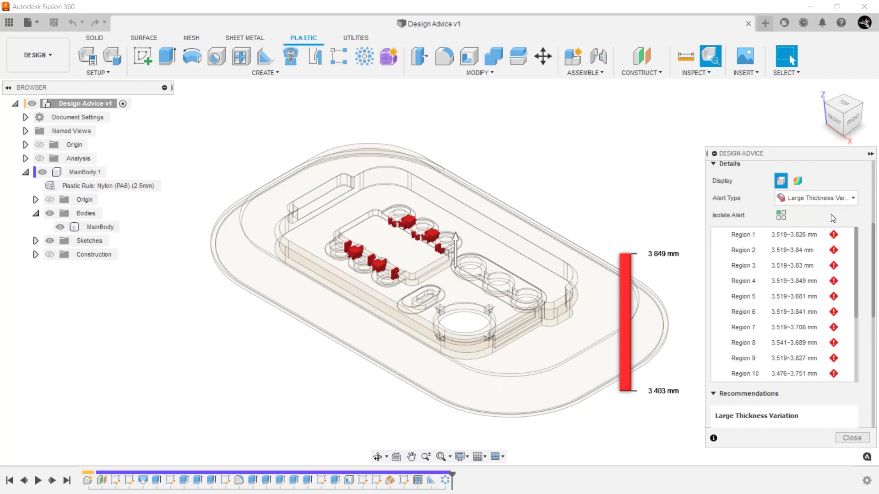
Highlight Regions 1–3, isolating then unisolating Region 3's alert, and reselect Region 1
{"action": "left_click", "coordinate": [743, 236]}
{"action": "left_click", "coordinate": [741, 251]}
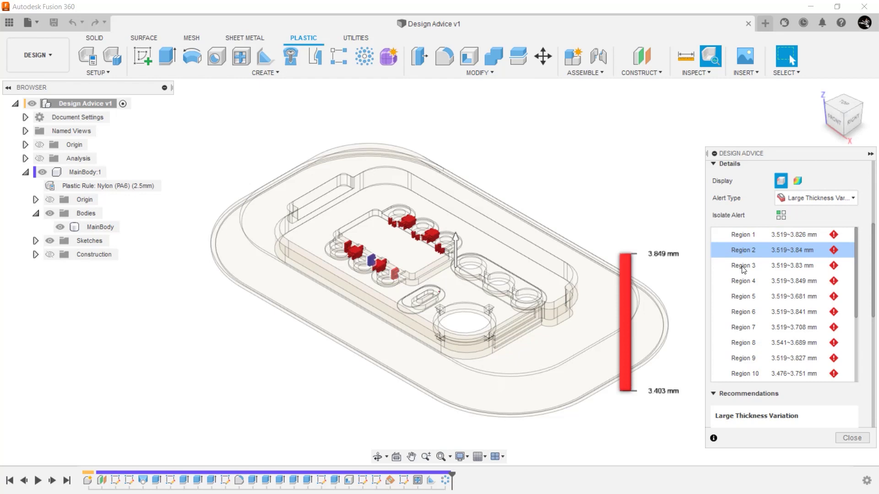
{"action": "left_click", "coordinate": [741, 265]}
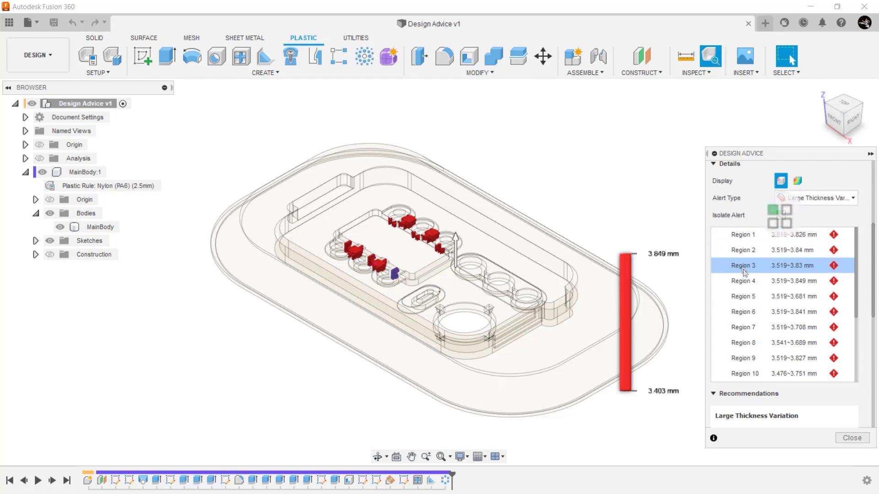
{"action": "left_click", "coordinate": [778, 215]}
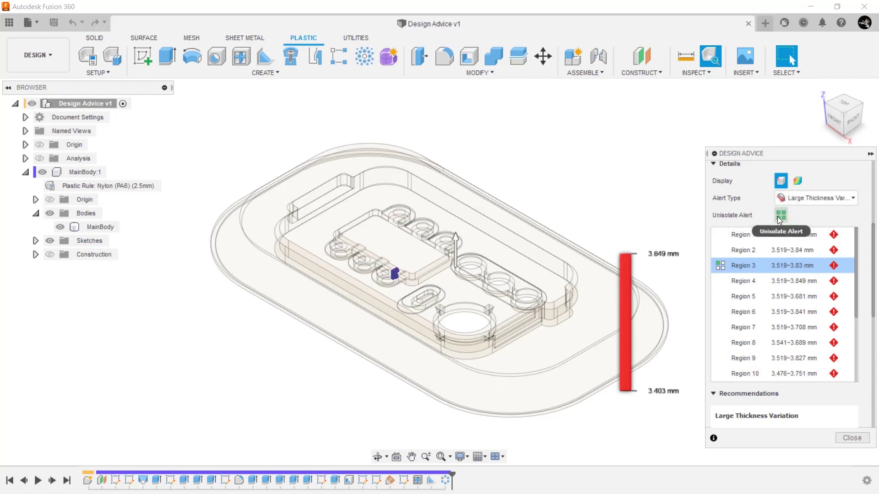
{"action": "left_click", "coordinate": [777, 216]}
{"action": "left_click", "coordinate": [743, 235]}
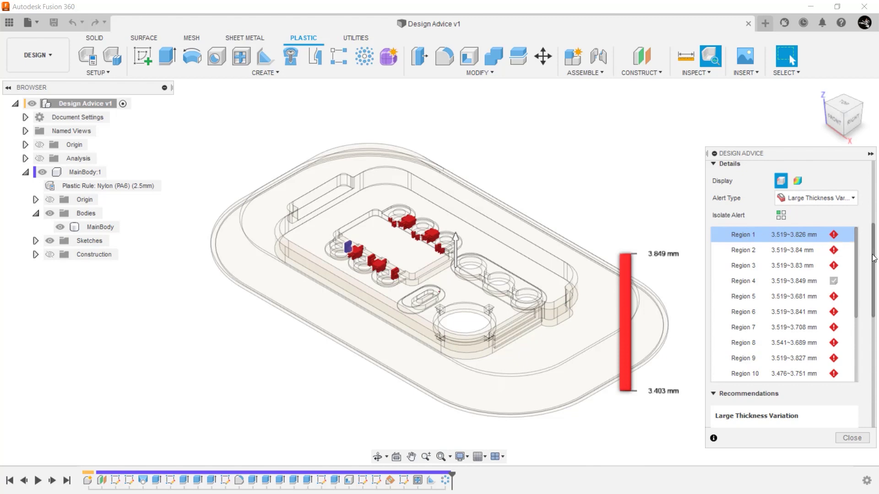
{"action": "left_click_drag", "start_coordinate": [875, 261], "coordinate": [875, 337]}
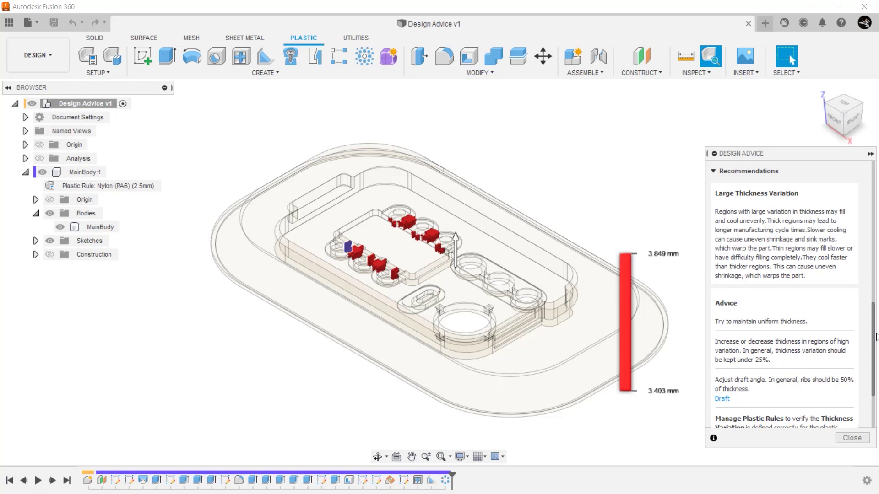
{"action": "left_click_drag", "start_coordinate": [875, 337], "coordinate": [872, 368]}
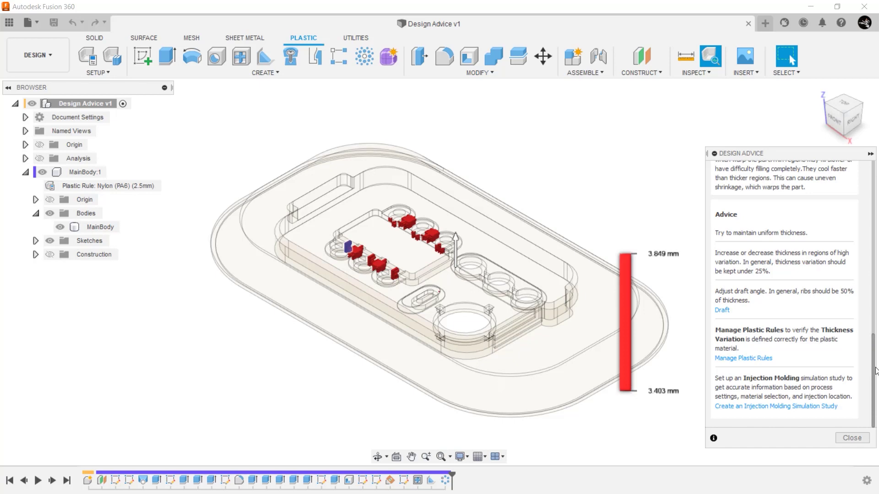
{"action": "left_click_drag", "start_coordinate": [871, 372], "coordinate": [871, 175]}
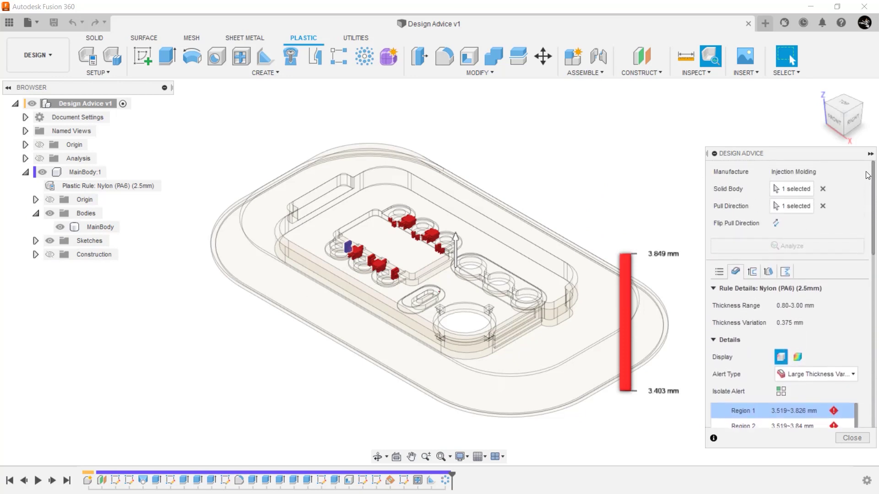
{"action": "left_click", "coordinate": [754, 272]}
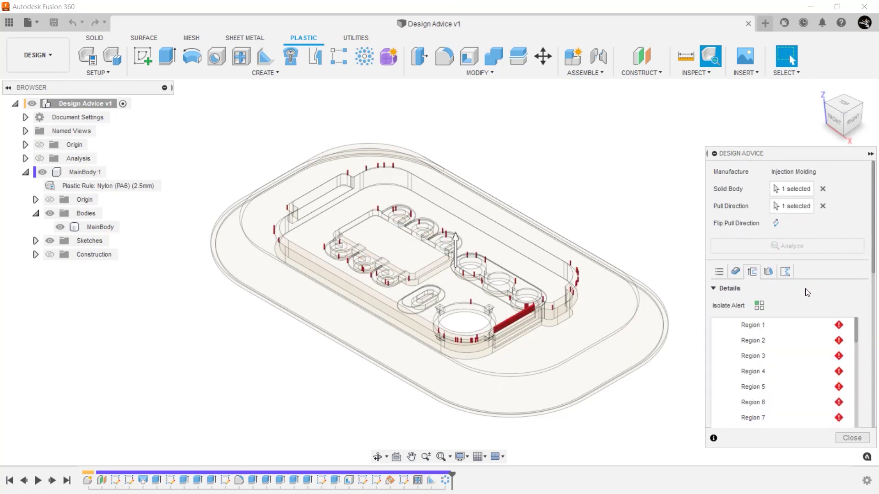
Review Undercuts Region 2, then show Region 4's large thickness variation on the model
{"action": "left_click_drag", "start_coordinate": [873, 259], "coordinate": [873, 298]}
{"action": "left_click", "coordinate": [753, 248]}
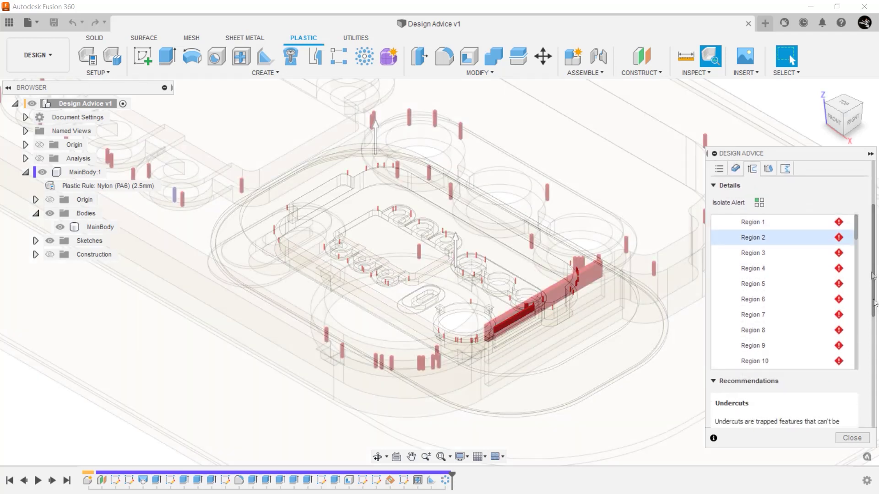
{"action": "scroll", "coordinate": [863, 317], "scroll_direction": "down", "scroll_amount": 3}
{"action": "scroll", "coordinate": [864, 317], "scroll_direction": "down", "scroll_amount": 5}
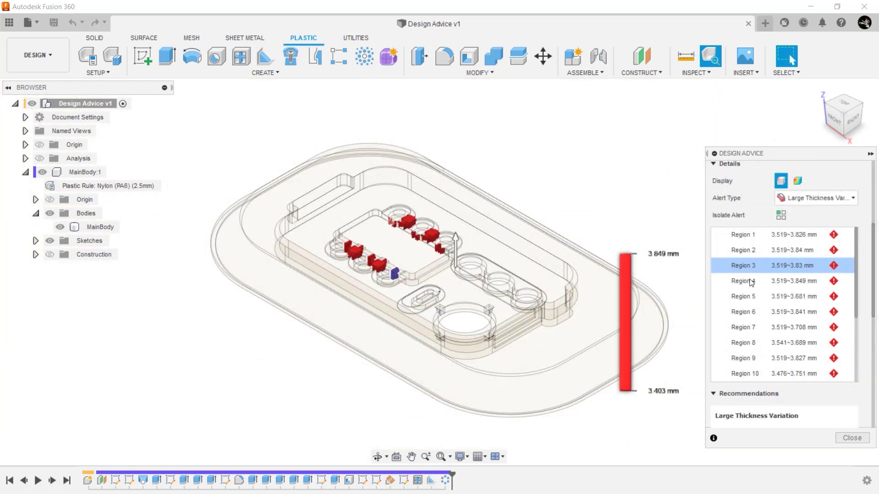
{"action": "left_click", "coordinate": [750, 281]}
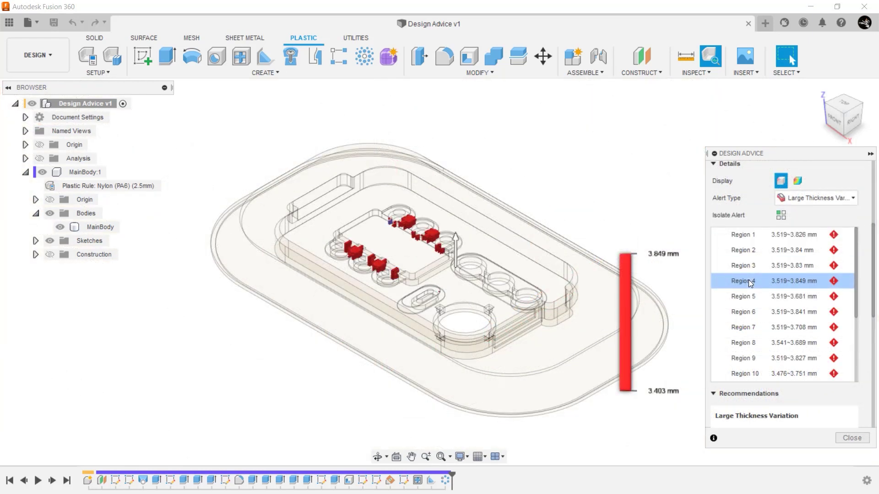
Choose Ignore from Region 4's Alert/Ignore options
{"action": "left_click", "coordinate": [847, 280]}
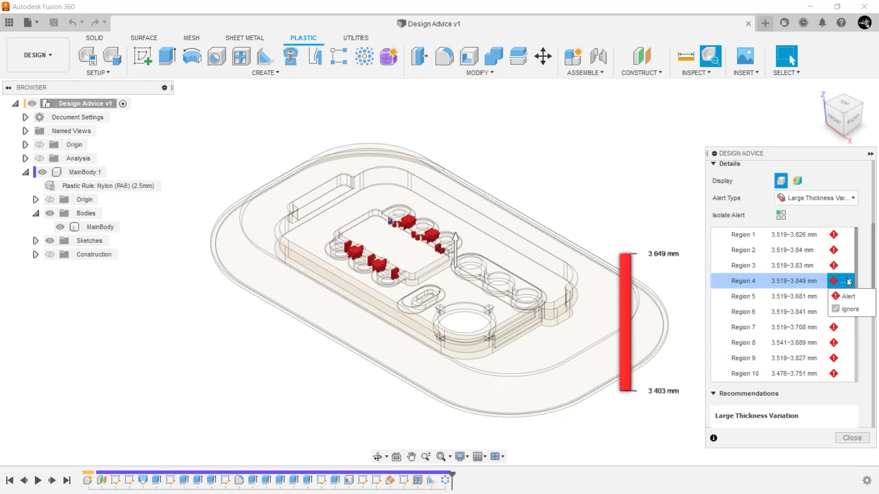
{"action": "left_click", "coordinate": [849, 309]}
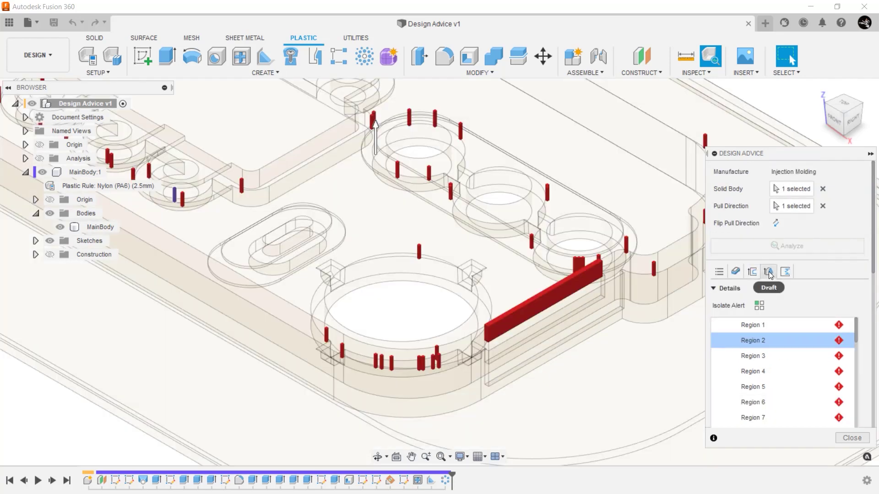
Switch the results from Draft to Knife Edges and browse the 0.50–1.00 mm regions
{"action": "left_click", "coordinate": [769, 272]}
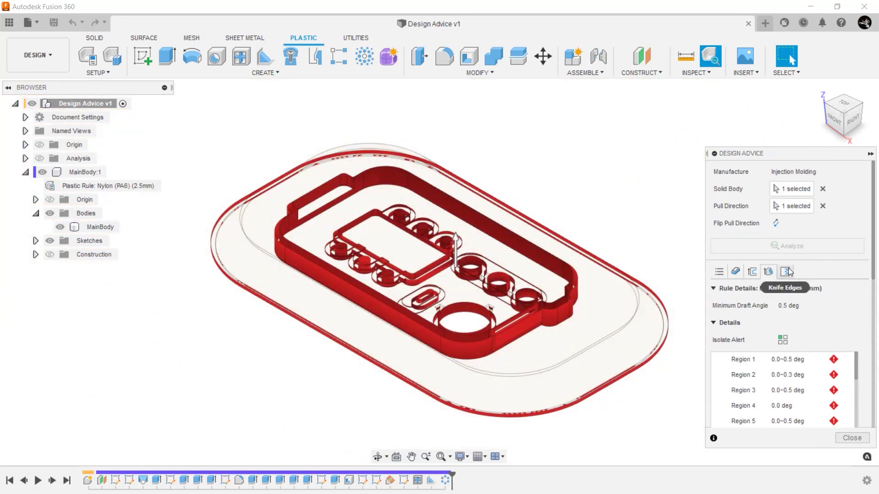
{"action": "left_click", "coordinate": [787, 271]}
{"action": "scroll", "coordinate": [870, 312], "scroll_direction": "down", "scroll_amount": 3}
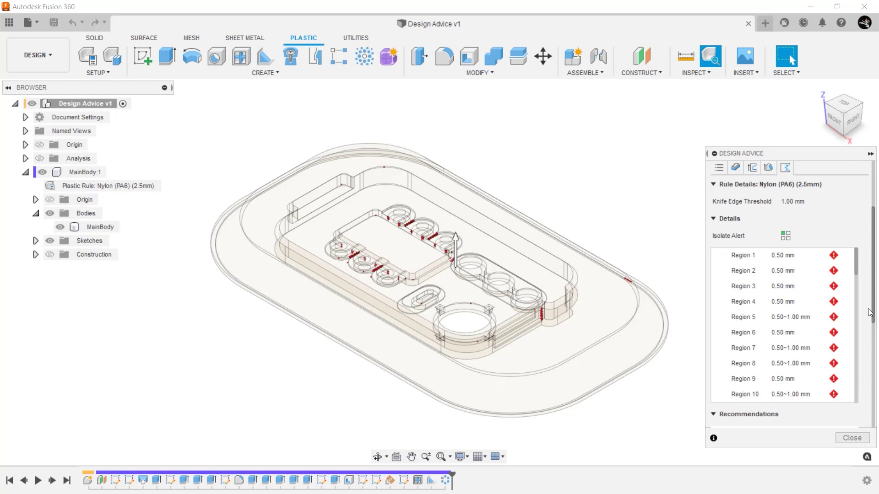
{"action": "scroll", "coordinate": [870, 312], "scroll_direction": "down", "scroll_amount": 5}
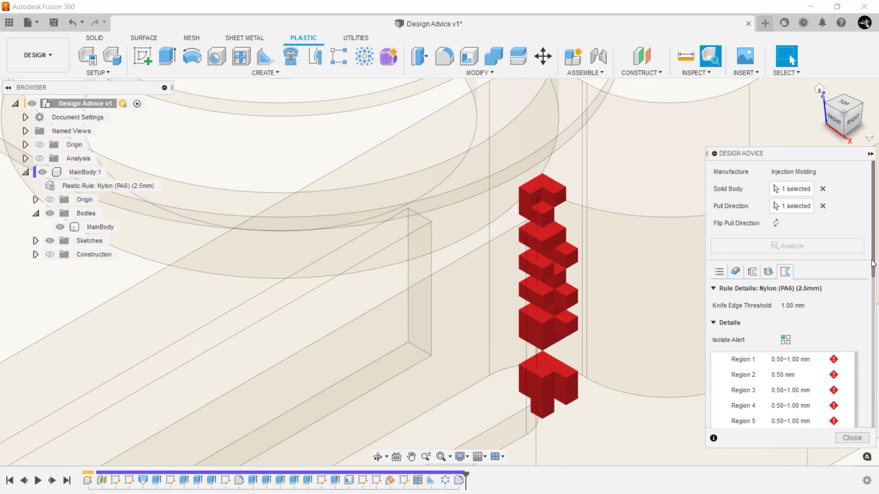
{"action": "left_click_drag", "start_coordinate": [873, 263], "coordinate": [869, 339]}
{"action": "scroll", "coordinate": [869, 338], "scroll_direction": "up", "scroll_amount": 1}
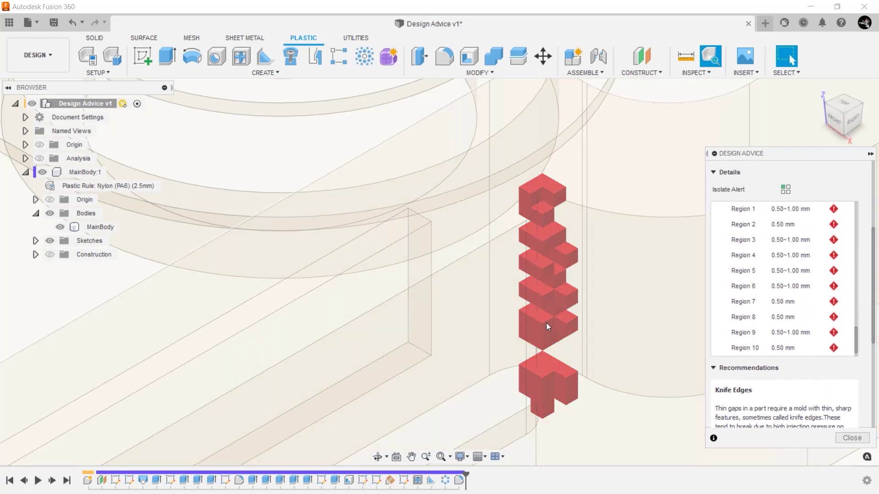
Select the Voxel Problem knife-edge region and read its fillet recommendations
{"action": "left_click", "coordinate": [546, 323]}
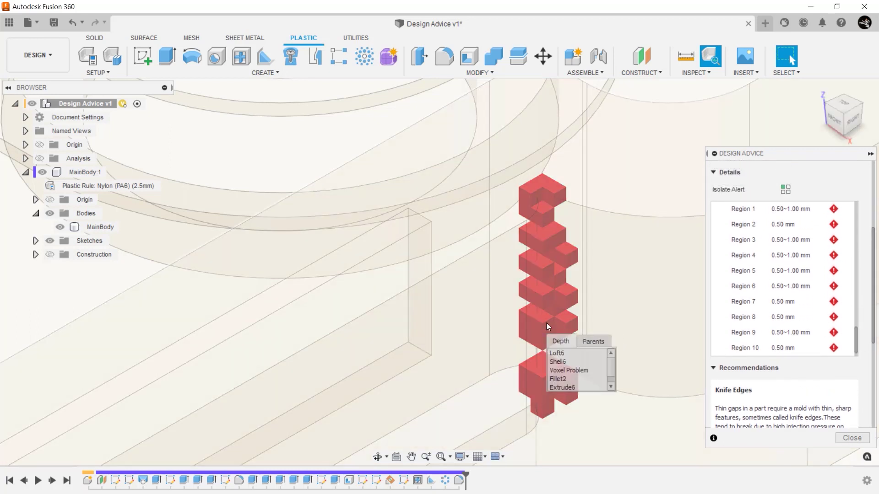
{"action": "left_click", "coordinate": [561, 370]}
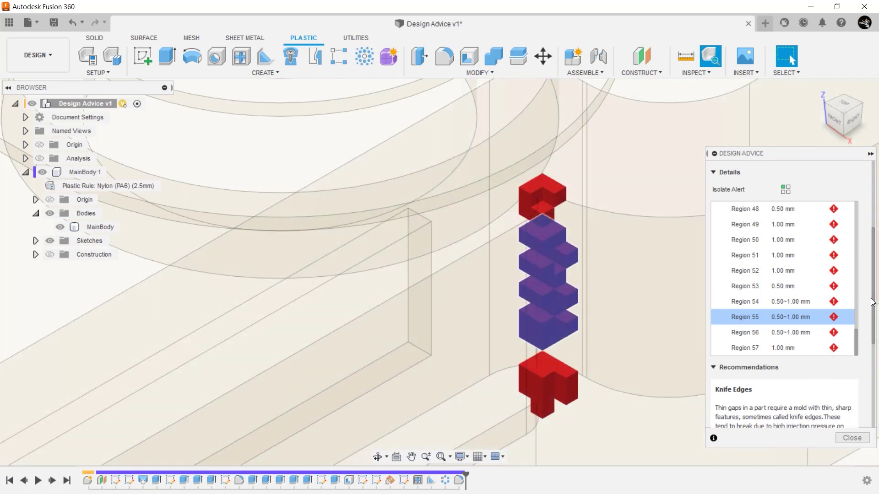
{"action": "left_click_drag", "start_coordinate": [874, 302], "coordinate": [876, 402]}
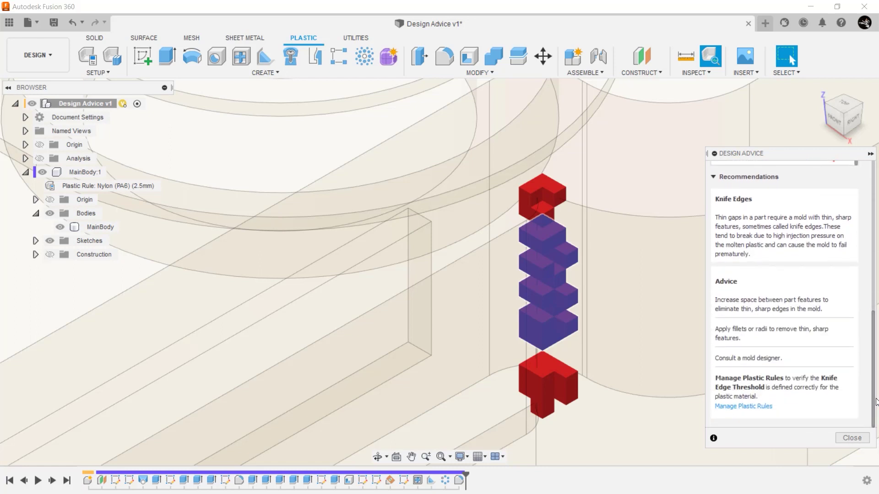
Fillet the edge at the knife-edge cluster, chosen from the stacked geometry list
{"action": "key", "text": "f"}
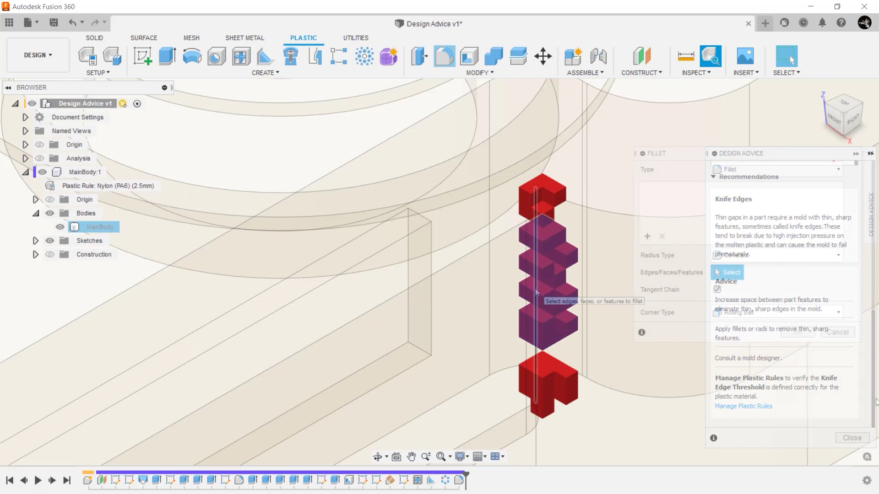
{"action": "left_click", "coordinate": [535, 288]}
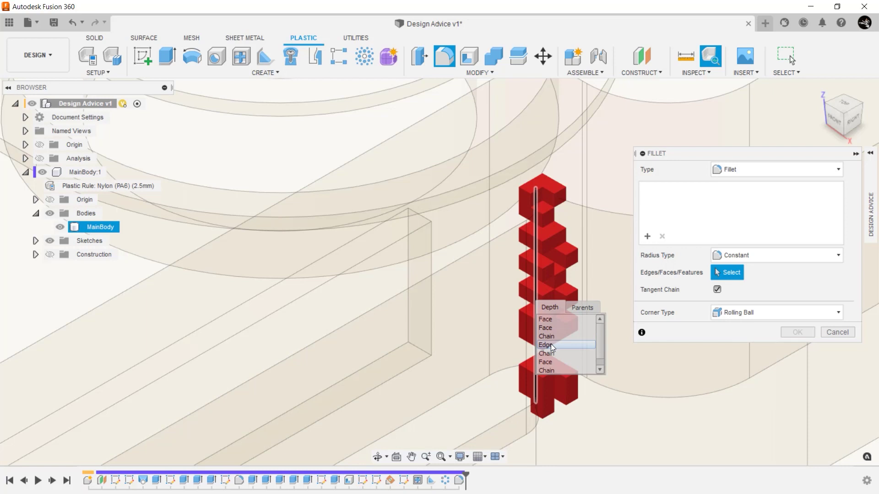
{"action": "left_click", "coordinate": [551, 344]}
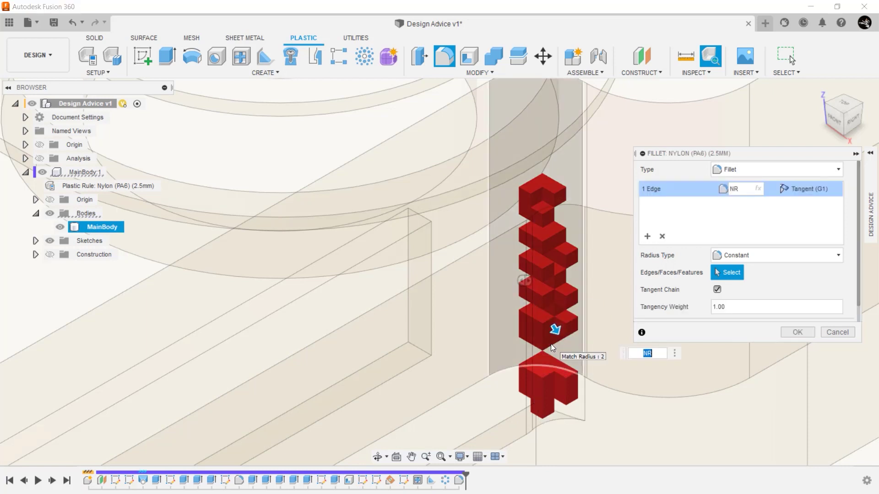
{"action": "left_click", "coordinate": [798, 333]}
Rerun Design Advice on the filleted part, leaving two small knife-edge markers
{"action": "left_click", "coordinate": [872, 155]}
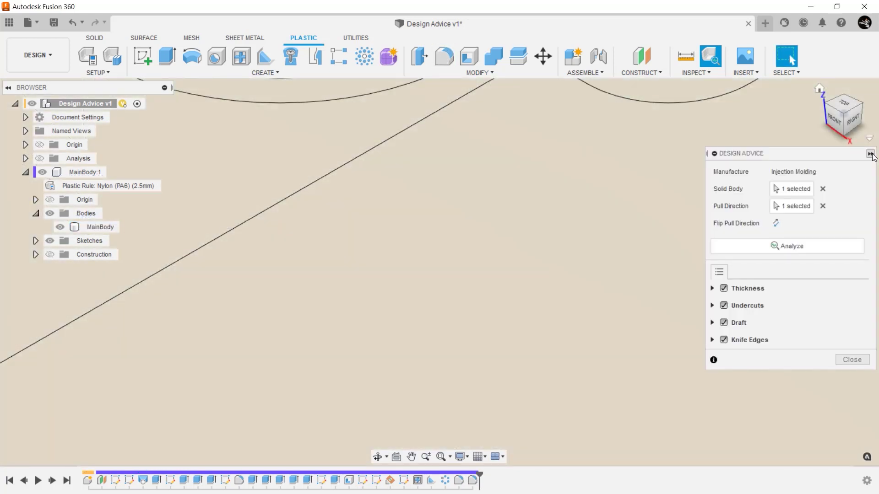
{"action": "left_click", "coordinate": [818, 243]}
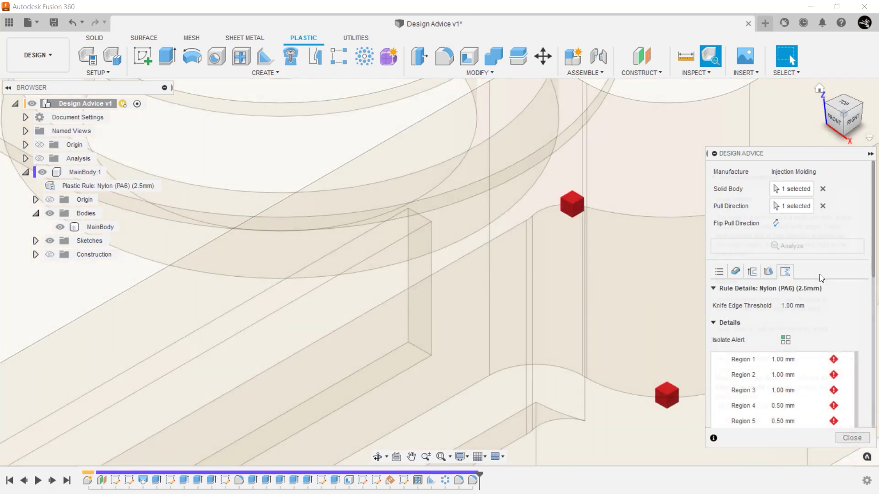
{"action": "scroll", "coordinate": [819, 274], "scroll_direction": "down", "scroll_amount": 10}
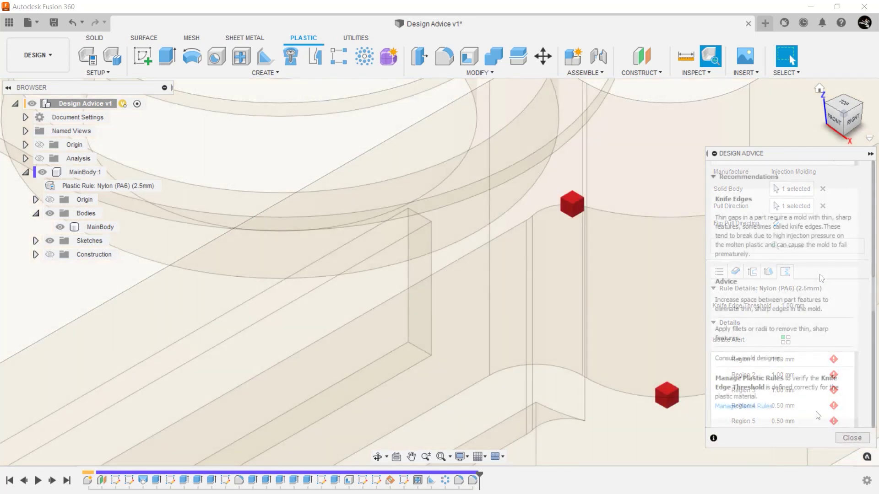
{"action": "left_click", "coordinate": [749, 406]}
Edit the Nylon (PA6) (2.5mm) rule, changing Knife Edge Threshold from 1.00 to .75
{"action": "left_click", "coordinate": [559, 188]}
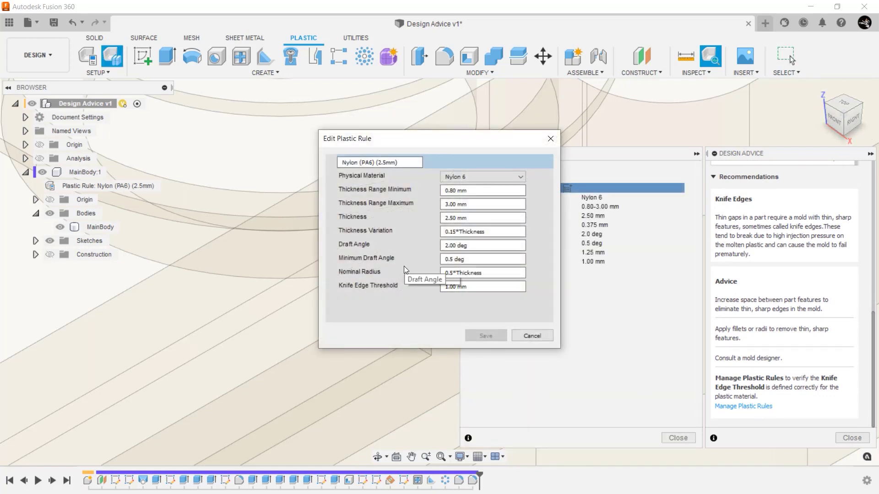
{"action": "mouse_move", "coordinate": [453, 289]}
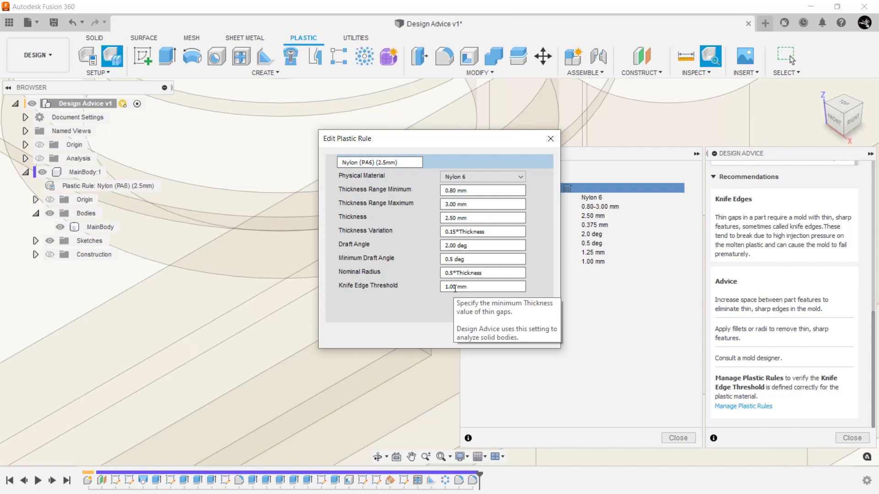
{"action": "left_click", "coordinate": [456, 287]}
{"action": "left_click_drag", "start_coordinate": [456, 288], "coordinate": [442, 287]}
{"action": "type", "text": ".75"}
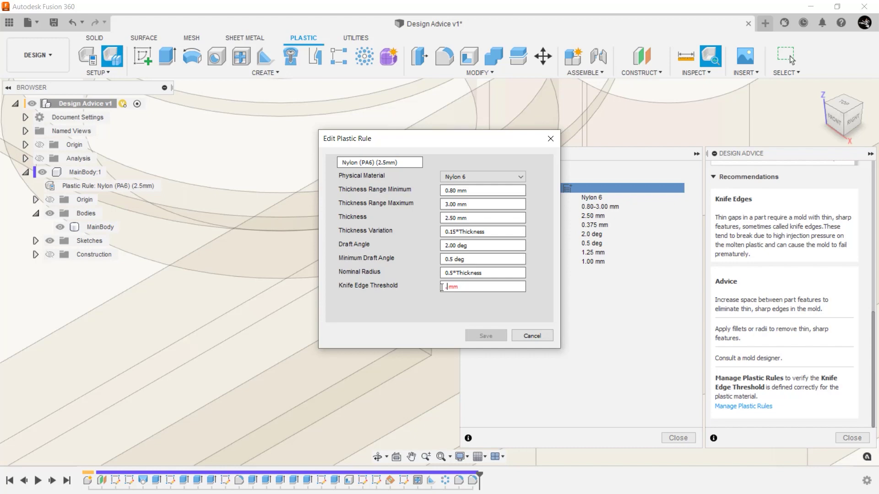